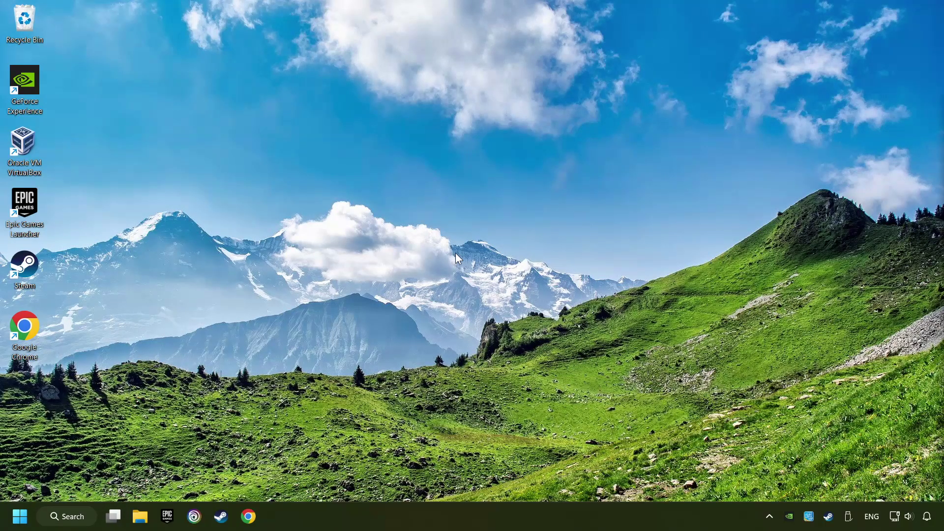
Step: Search Windows for 'device manager' to find Device Manager
{"action": "left_click", "coordinate": [69, 517]}
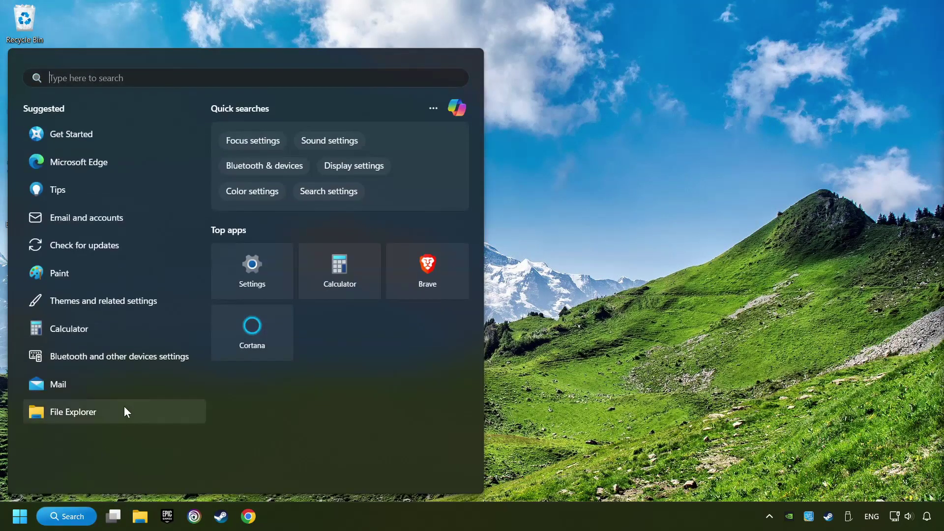
{"action": "type", "text": "device manager"}
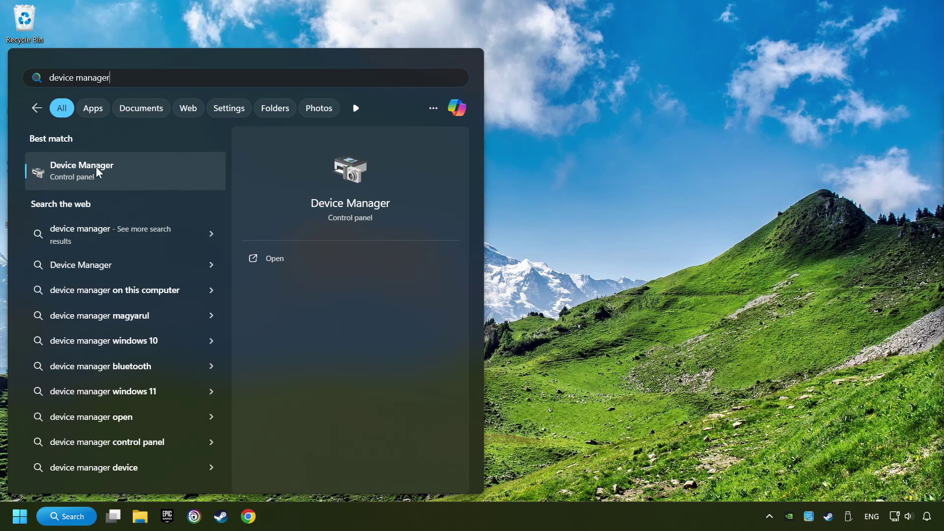
Step: Open Device Manager, centre its window, and expand Display adapters
{"action": "left_click", "coordinate": [195, 173]}
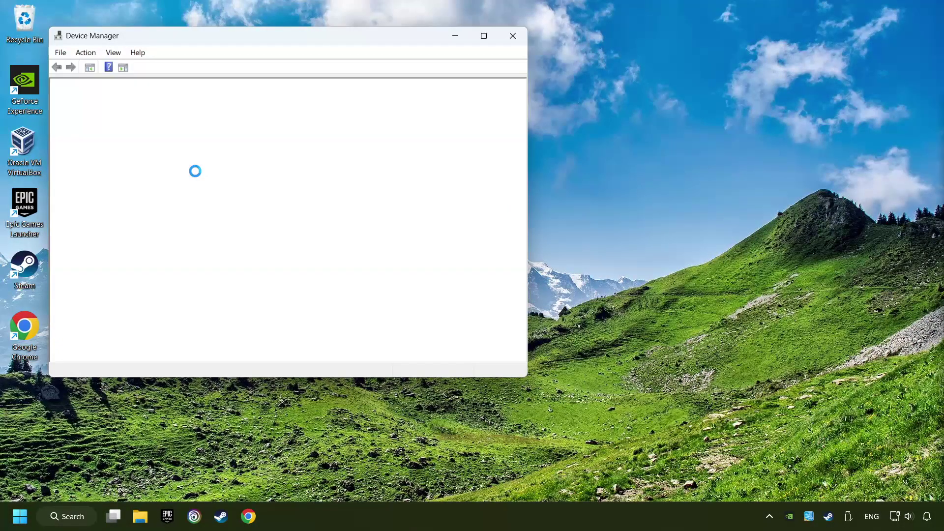
{"action": "left_click_drag", "start_coordinate": [268, 40], "coordinate": [419, 96]}
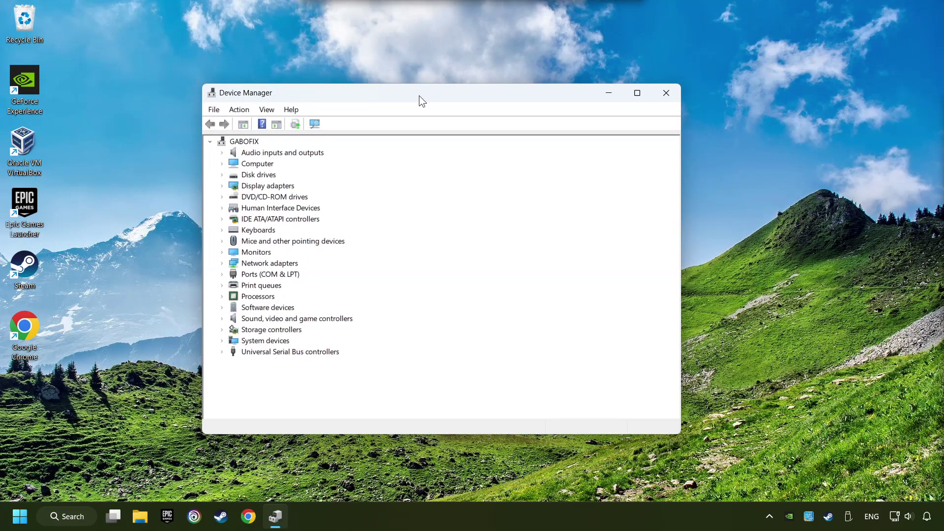
{"action": "left_click", "coordinate": [235, 186]}
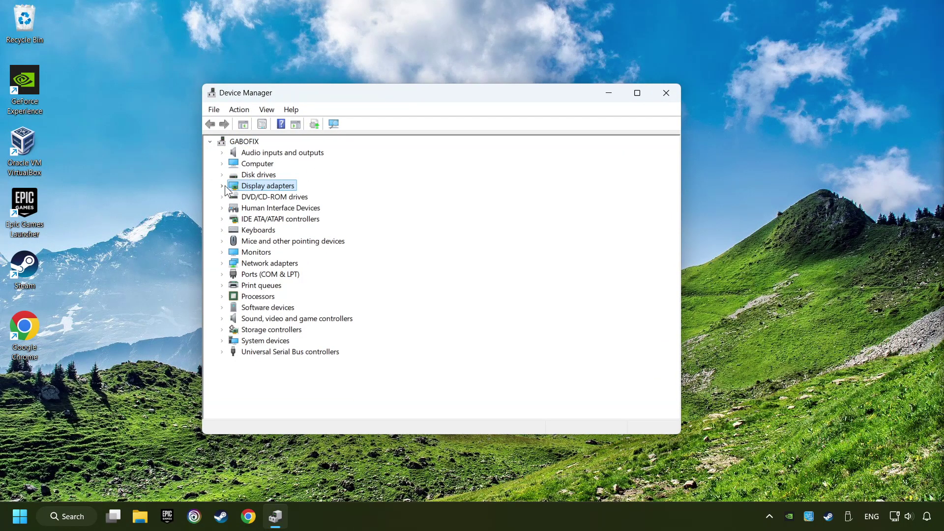
{"action": "left_click", "coordinate": [222, 187]}
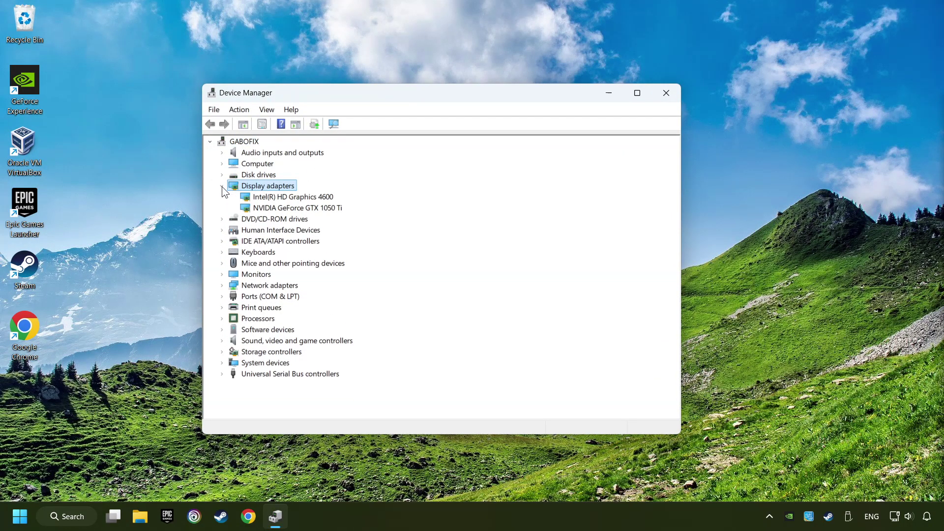
Step: Search automatically for a newer NVIDIA GeForce GTX 1050 Ti driver and dismiss the result
{"action": "left_click", "coordinate": [250, 208]}
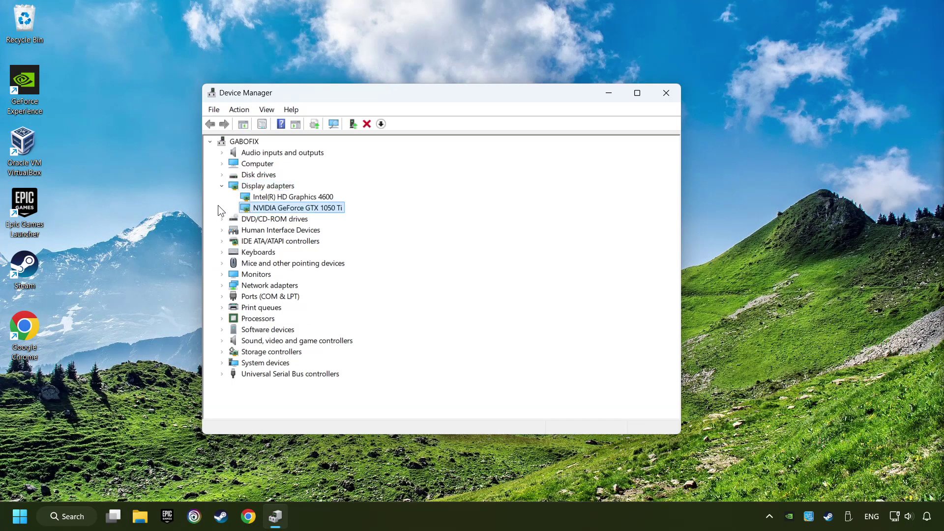
{"action": "right_click", "coordinate": [294, 208]}
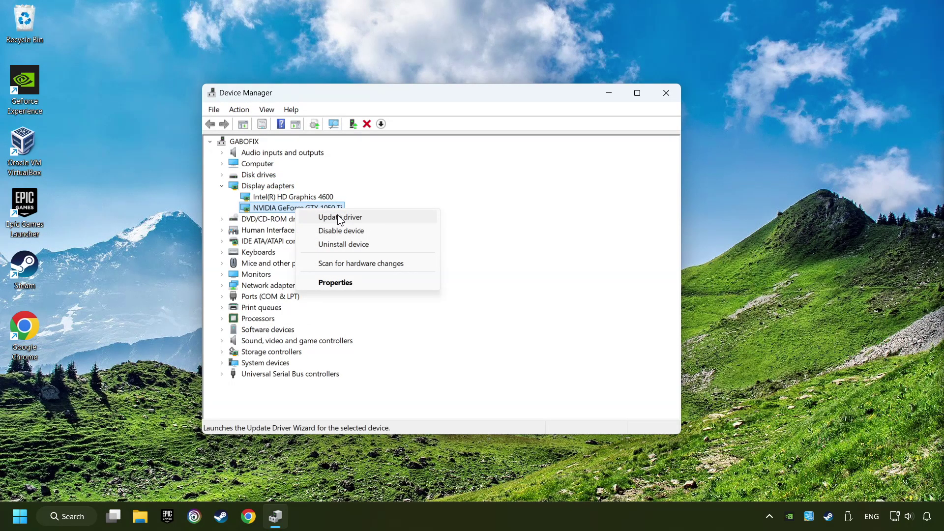
{"action": "left_click", "coordinate": [379, 217]}
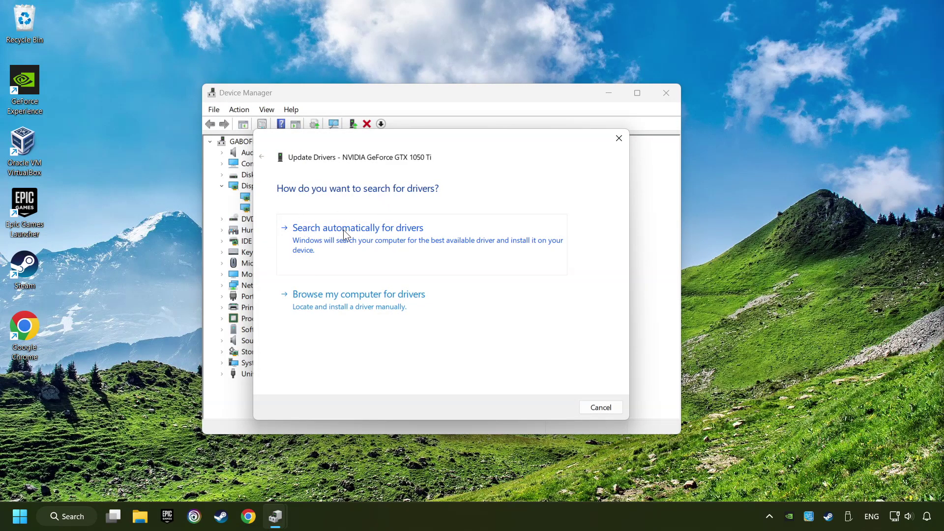
{"action": "left_click", "coordinate": [369, 235]}
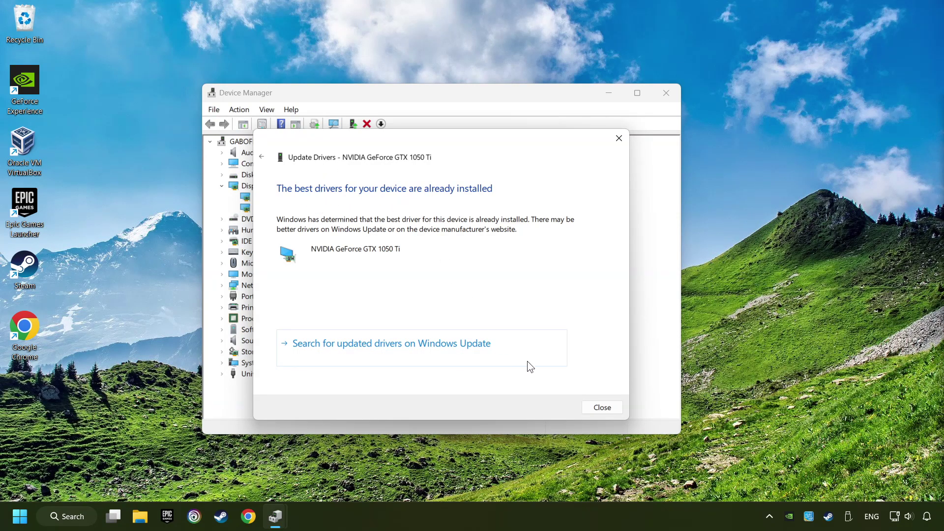
{"action": "left_click", "coordinate": [610, 408]}
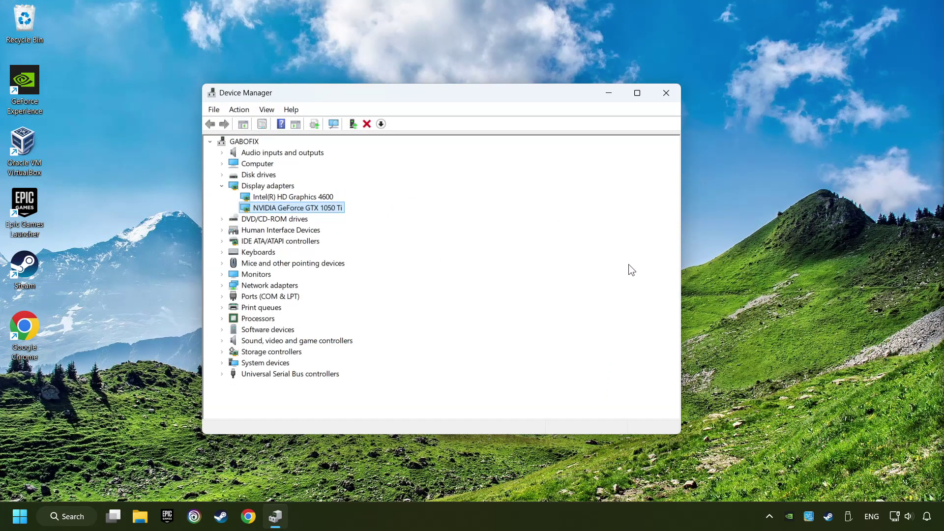
Step: Close Device Manager, search Google for 'nvidia geforce driver download', and open Official GeForce Drivers
{"action": "left_click", "coordinate": [666, 92]}
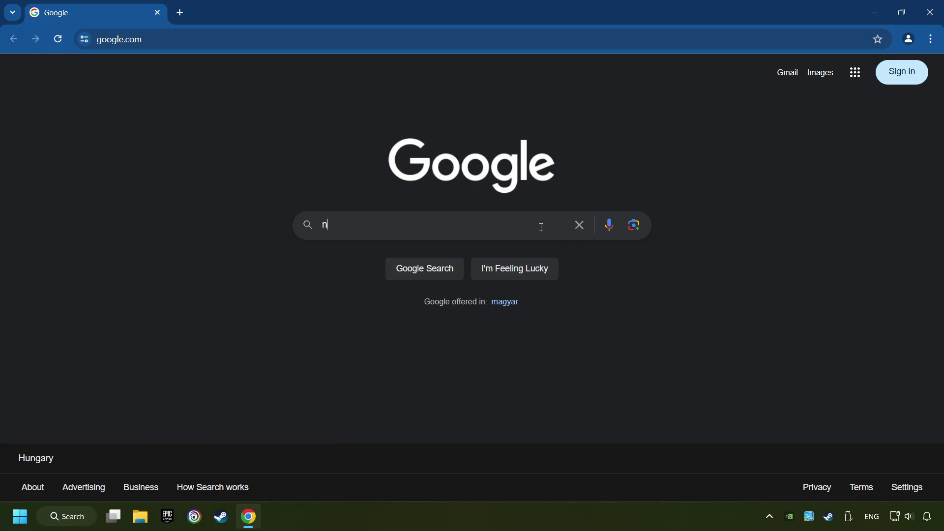
{"action": "type", "text": " ge"}
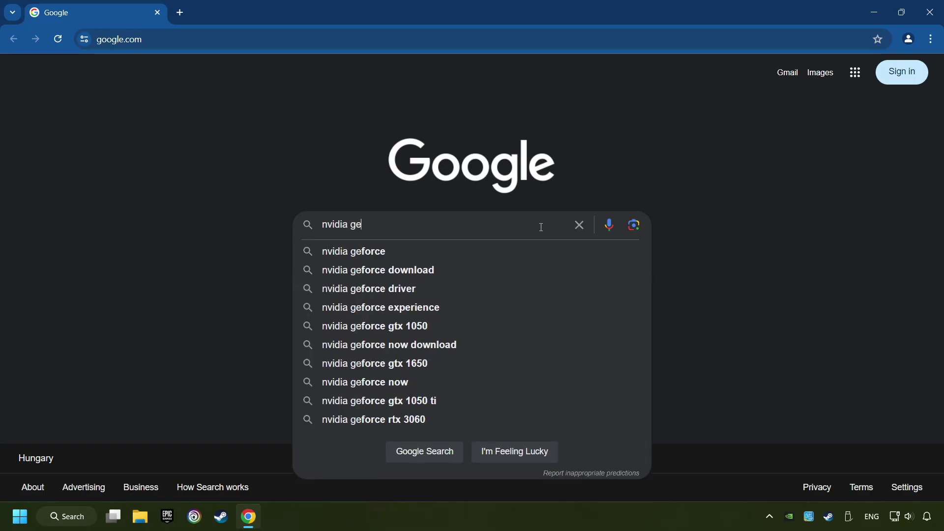
{"action": "type", "text": "force drive"}
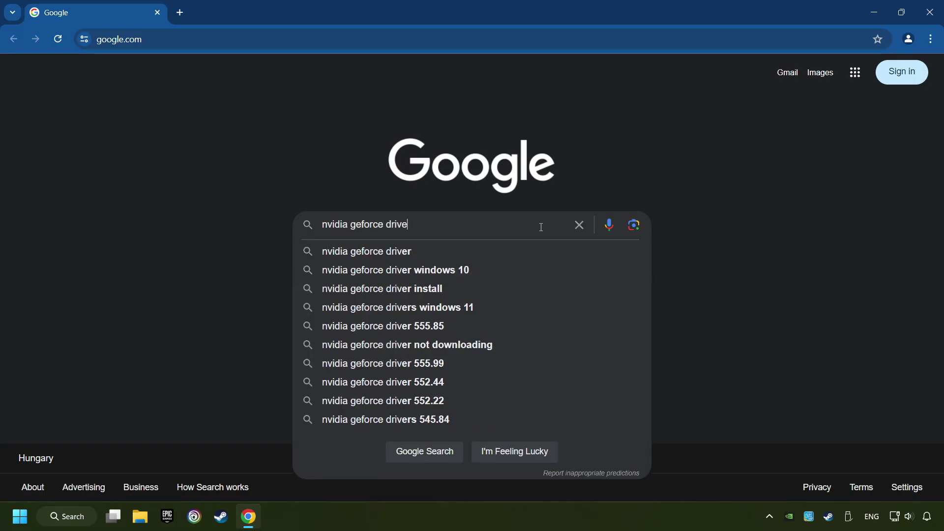
{"action": "type", "text": "r download"}
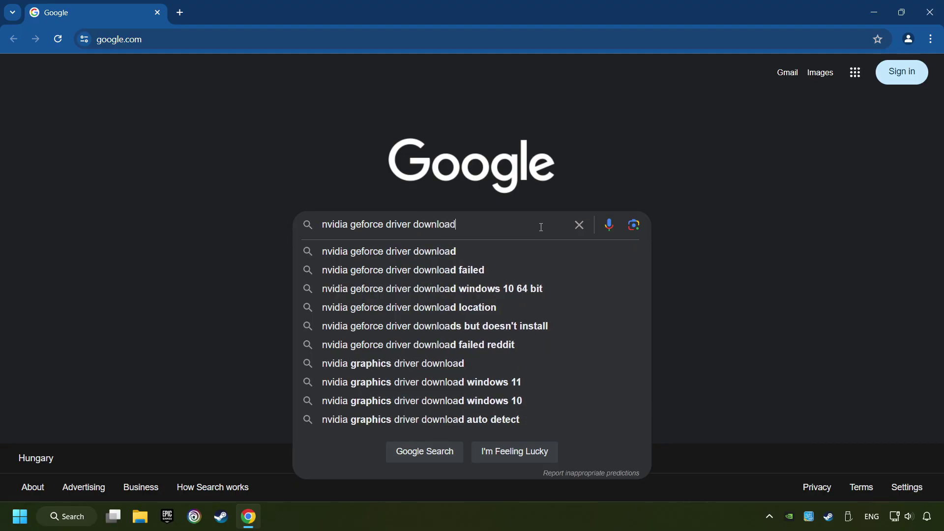
{"action": "key", "text": "Return"}
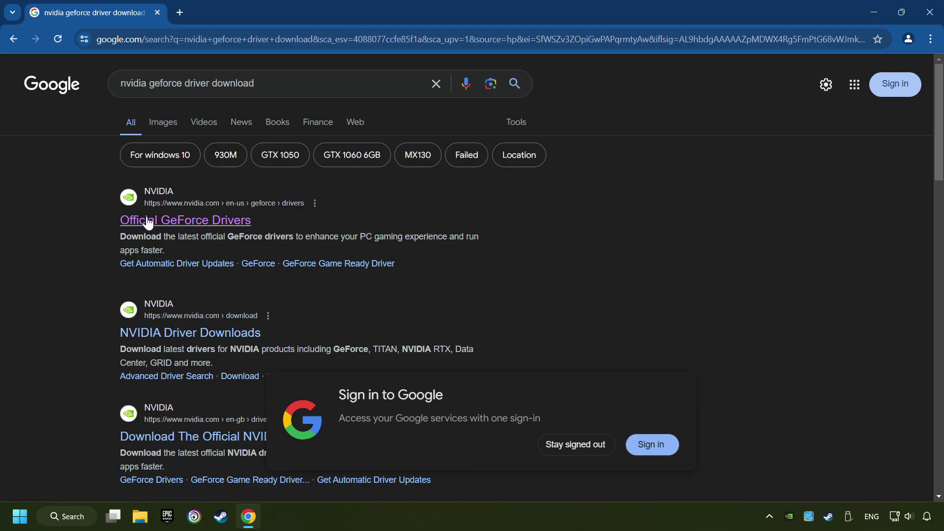
{"action": "left_click", "coordinate": [182, 221]}
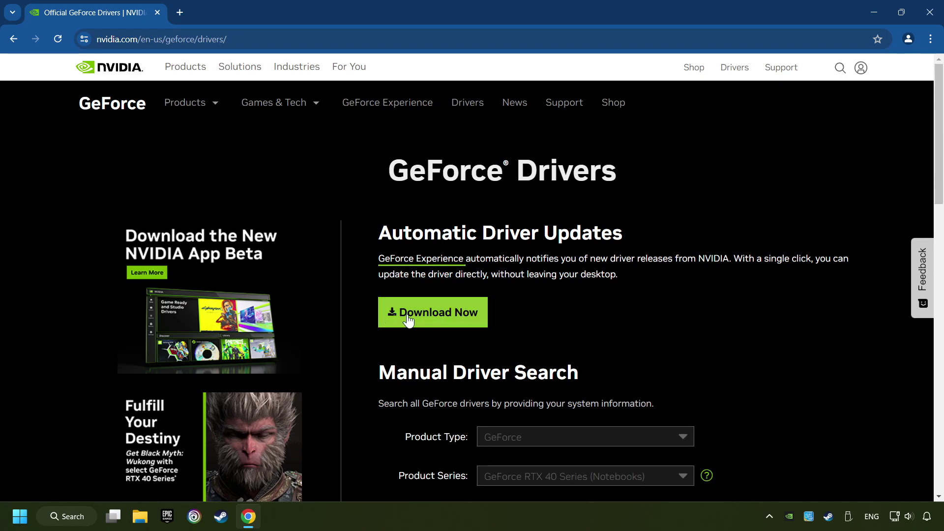
Step: Download GeForce_Experience_v3.28.0.417.exe and launch it from Chrome's recent downloads
{"action": "left_click", "coordinate": [446, 322]}
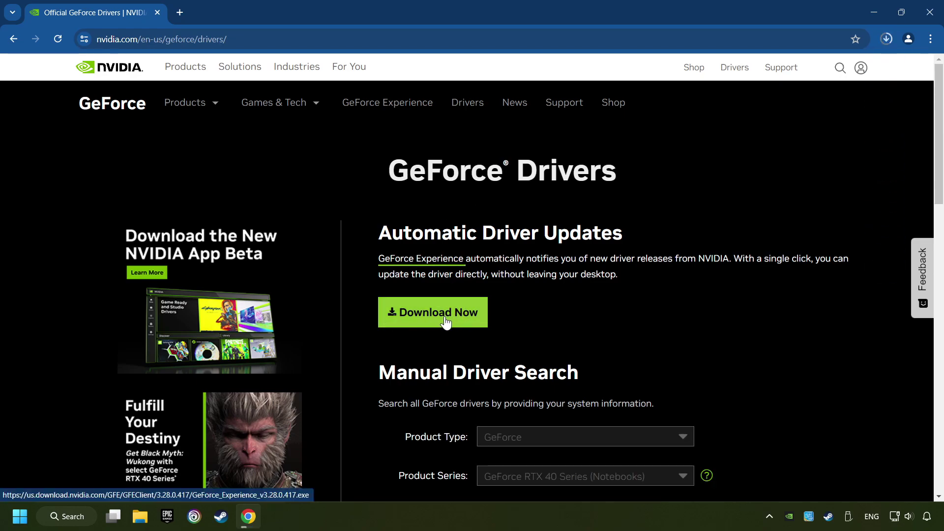
{"action": "left_click", "coordinate": [886, 41]}
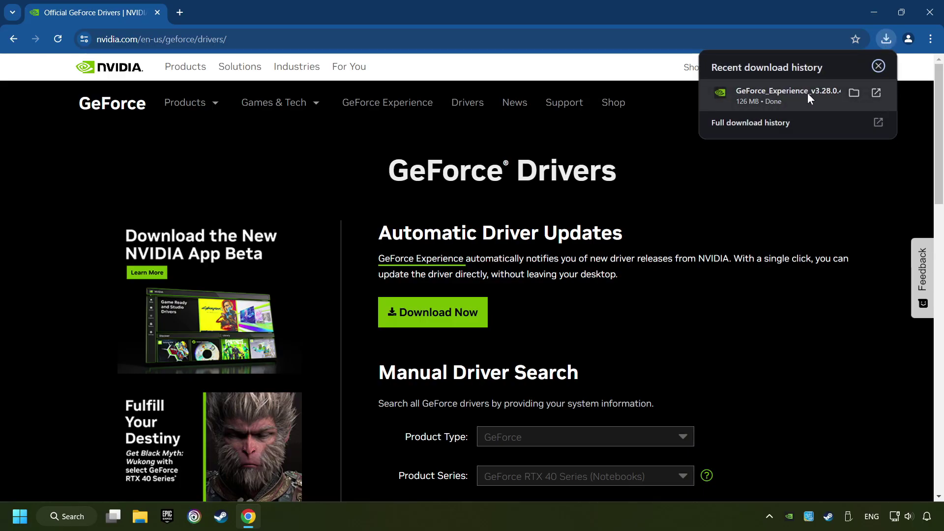
{"action": "left_click", "coordinate": [808, 93]}
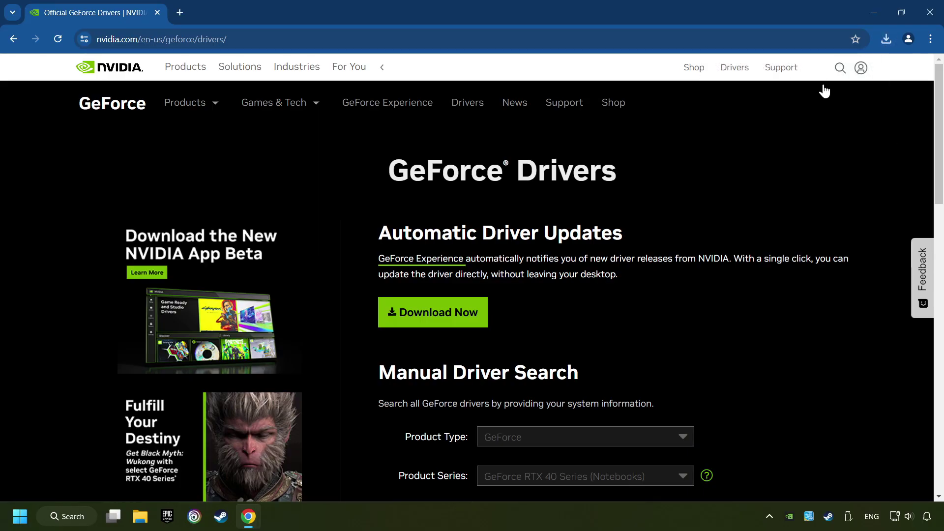
Step: Close Chrome and accept the NVIDIA Installer terms to install GeForce Experience 3.28.0.417
{"action": "left_click", "coordinate": [936, 19]}
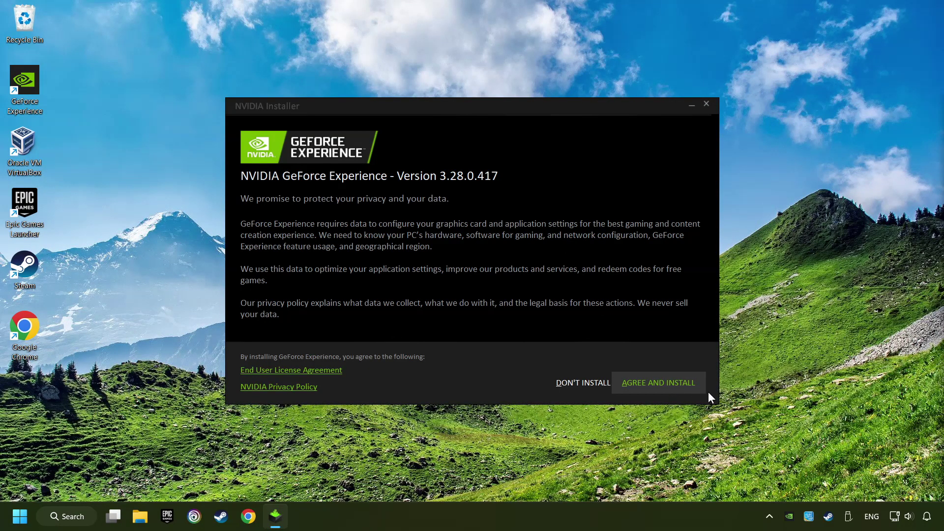
{"action": "left_click", "coordinate": [692, 392]}
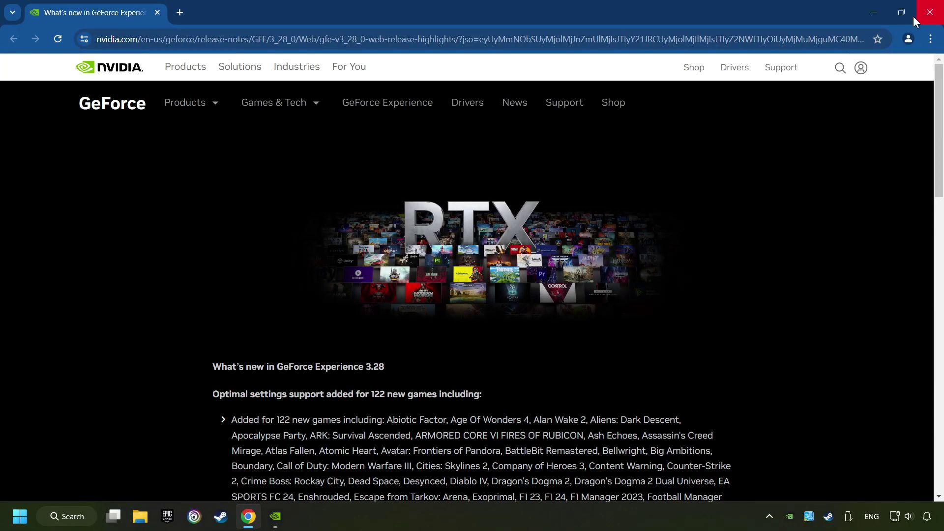
Step: Close the release notes, confirm Game Ready Driver 556.12 is latest, then close GeForce Experience
{"action": "left_click", "coordinate": [930, 13]}
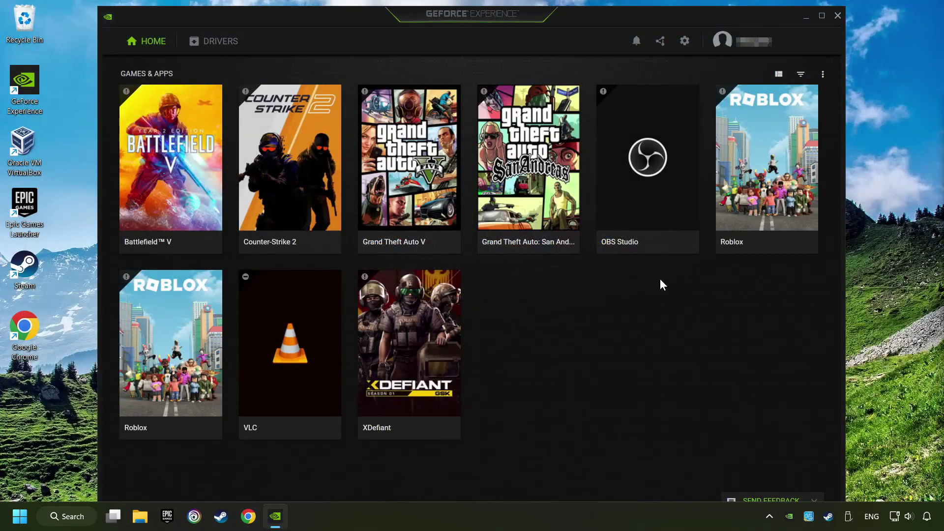
{"action": "left_click", "coordinate": [216, 47]}
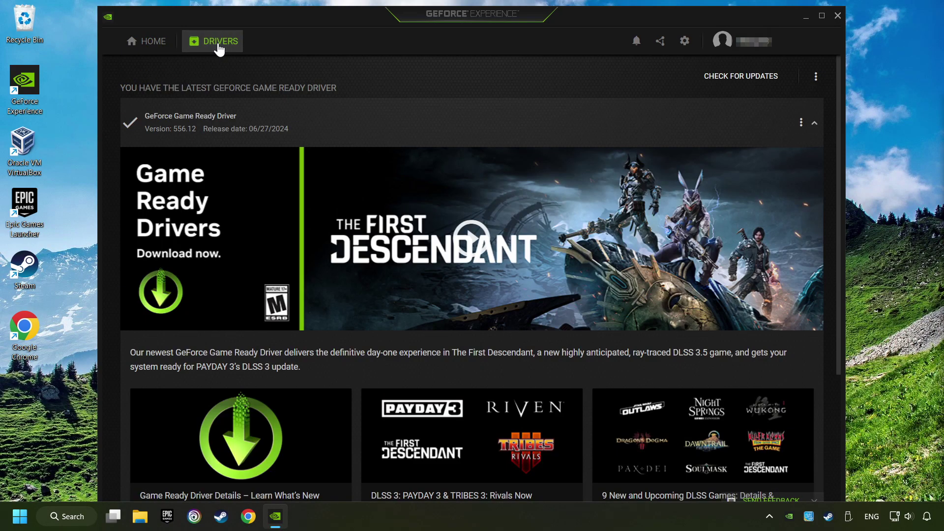
{"action": "left_click", "coordinate": [747, 79]}
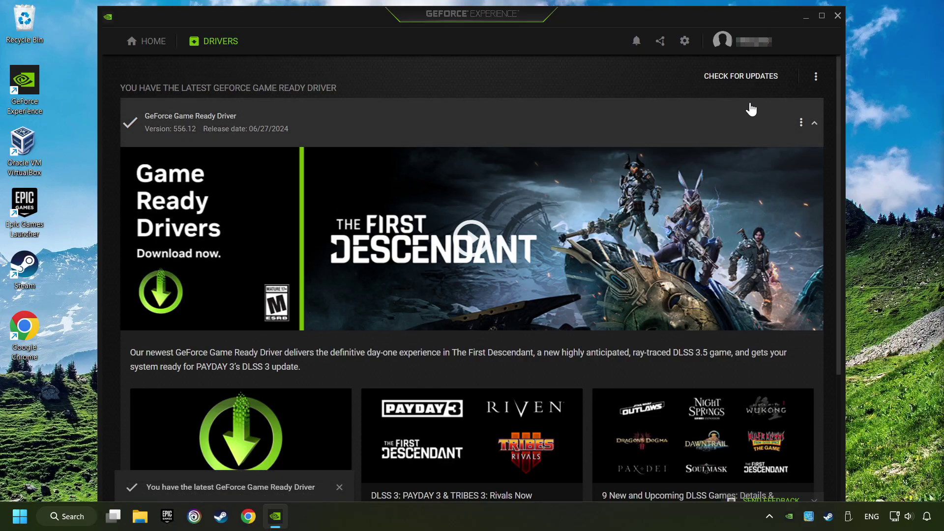
{"action": "left_click", "coordinate": [838, 16]}
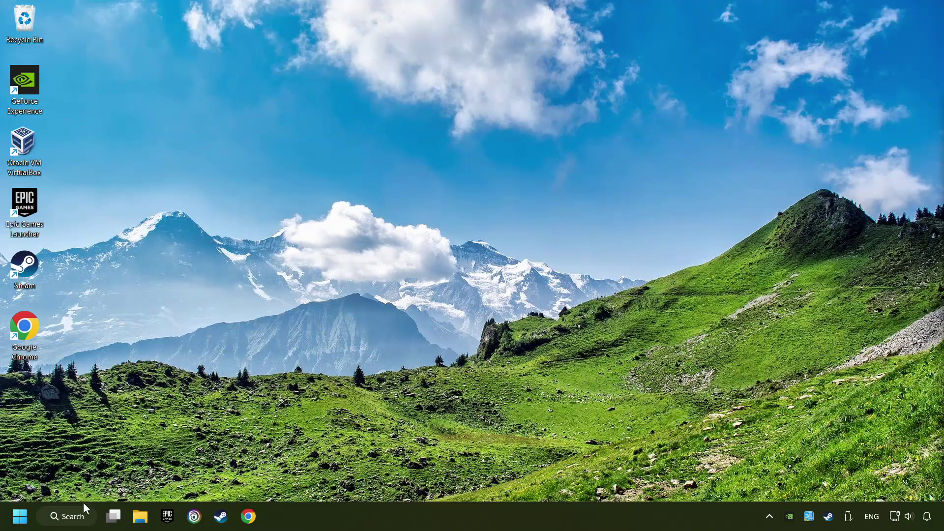
Step: Search for 'graphics settings' and open the Graphics settings page, scrolling through its app list
{"action": "left_click", "coordinate": [55, 517]}
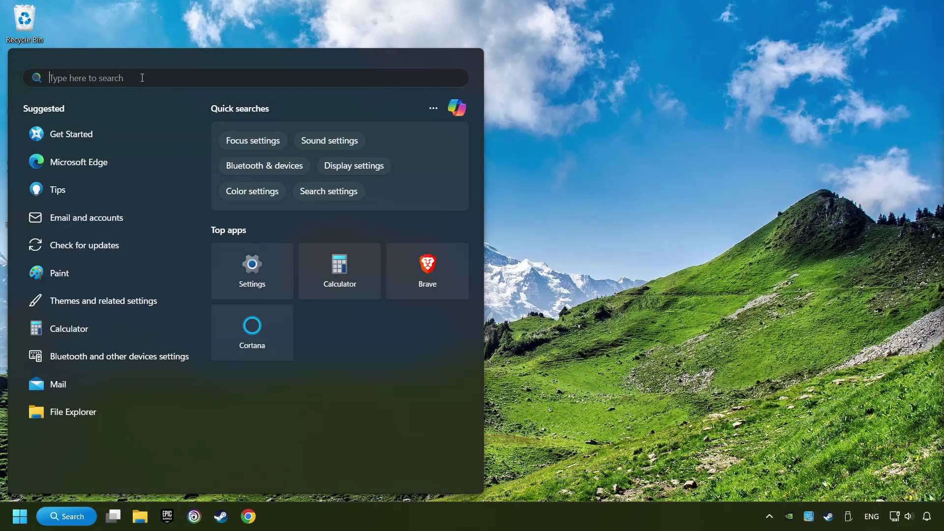
{"action": "type", "text": "graphics se"}
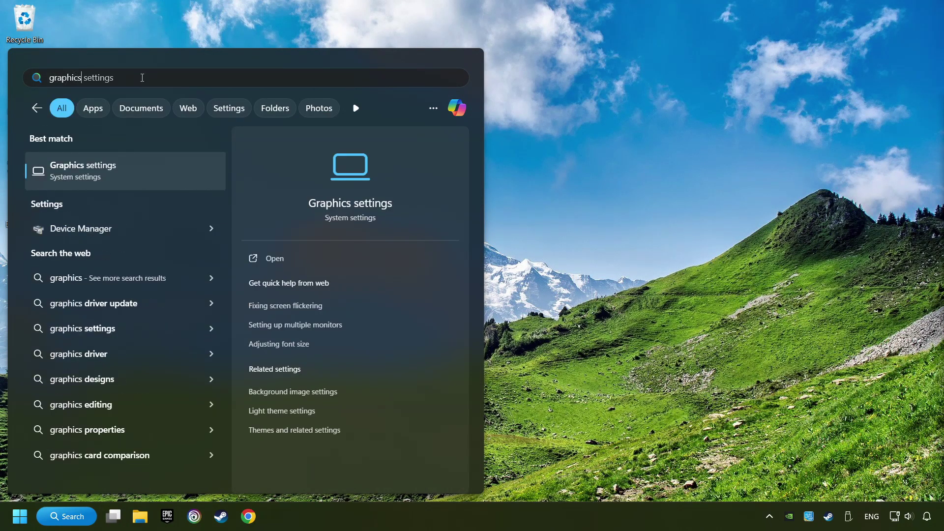
{"action": "type", "text": "ttings"}
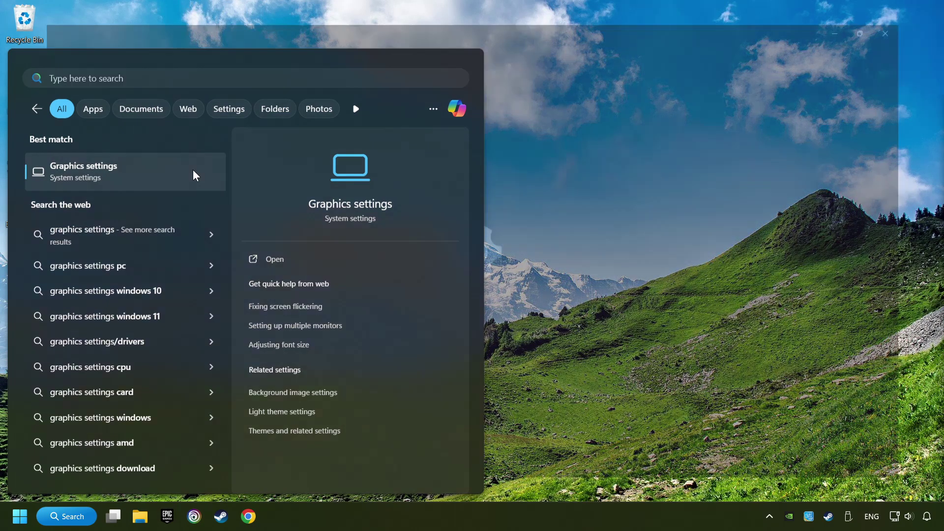
{"action": "left_click", "coordinate": [193, 173]}
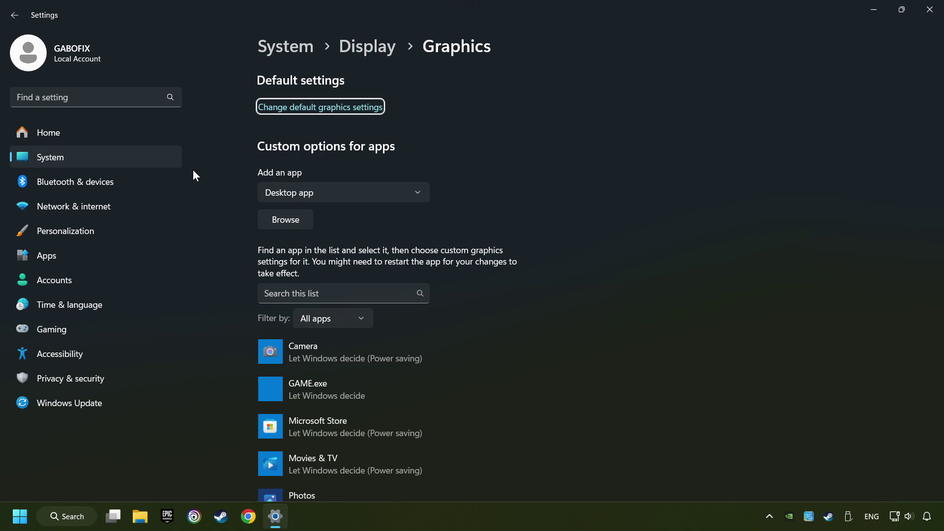
{"action": "scroll", "coordinate": [201, 178], "scroll_direction": "down", "scroll_amount": 2}
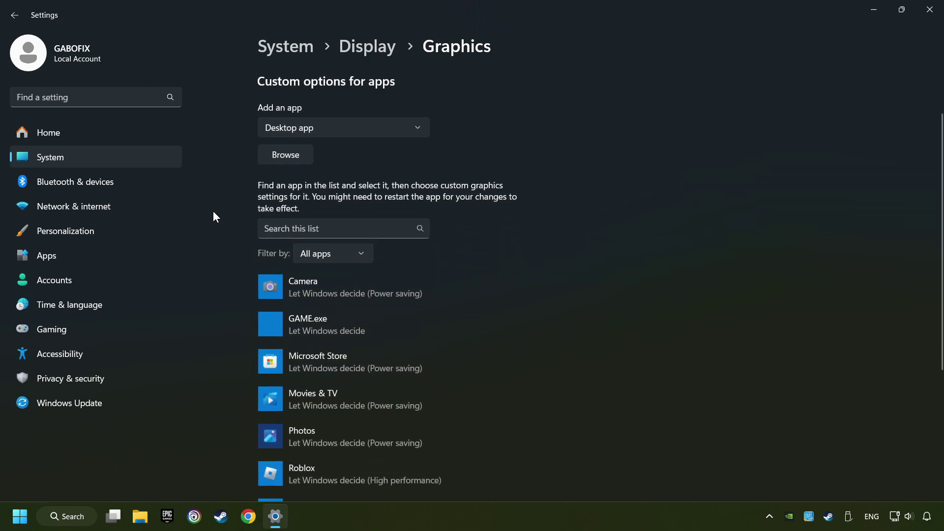
{"action": "scroll", "coordinate": [214, 211], "scroll_direction": "down", "scroll_amount": 2}
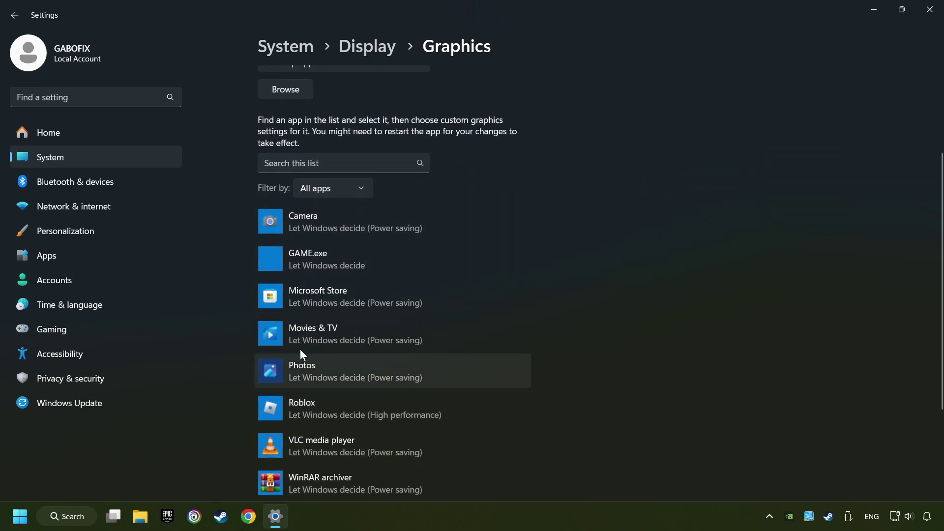
{"action": "scroll", "coordinate": [221, 228], "scroll_direction": "up", "scroll_amount": 4}
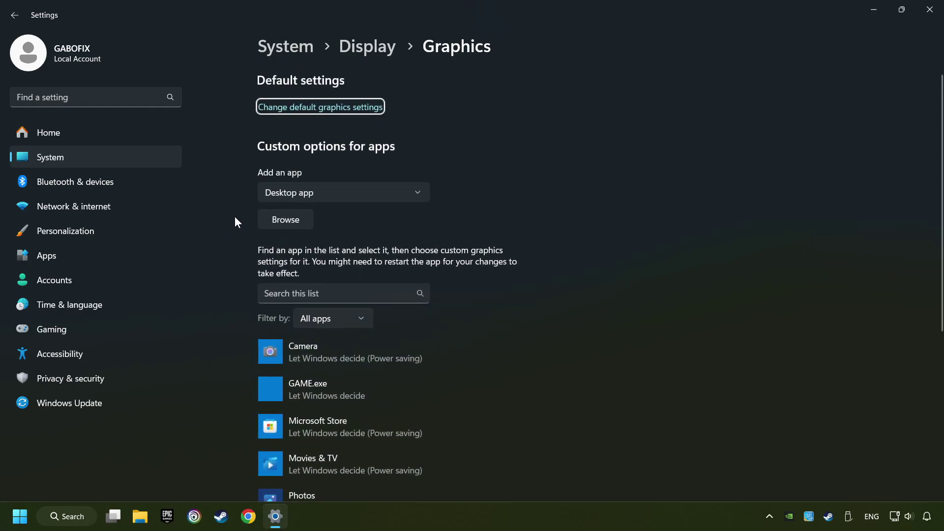
Step: Dismiss the Browse file picker and expand GAME.exe to show its C:\Program Files (x86) path
{"action": "left_click", "coordinate": [294, 223]}
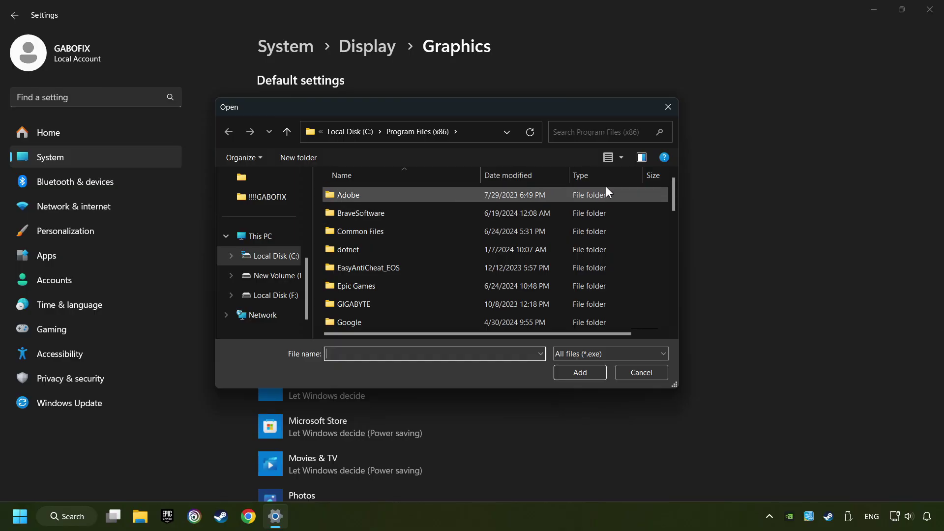
{"action": "left_click", "coordinate": [670, 110]}
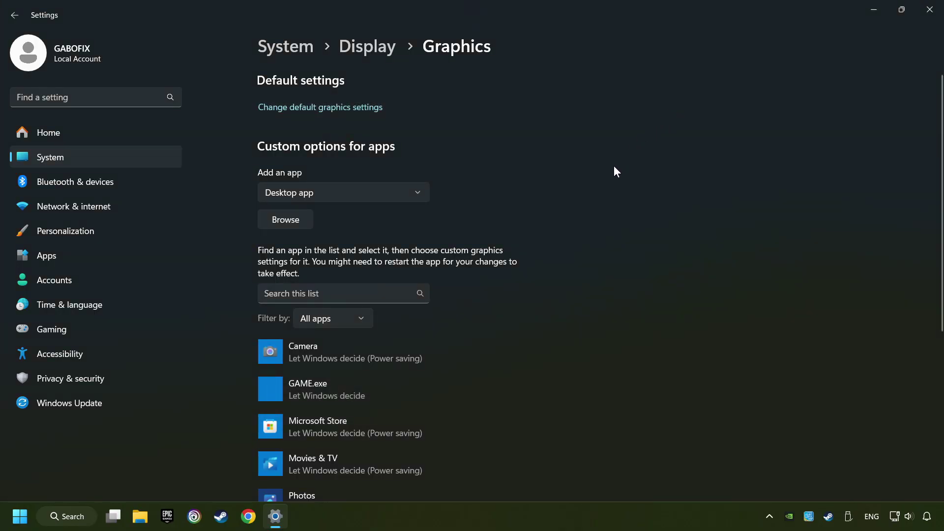
{"action": "scroll", "coordinate": [602, 192], "scroll_direction": "down", "scroll_amount": 3}
{"action": "left_click", "coordinate": [347, 264]}
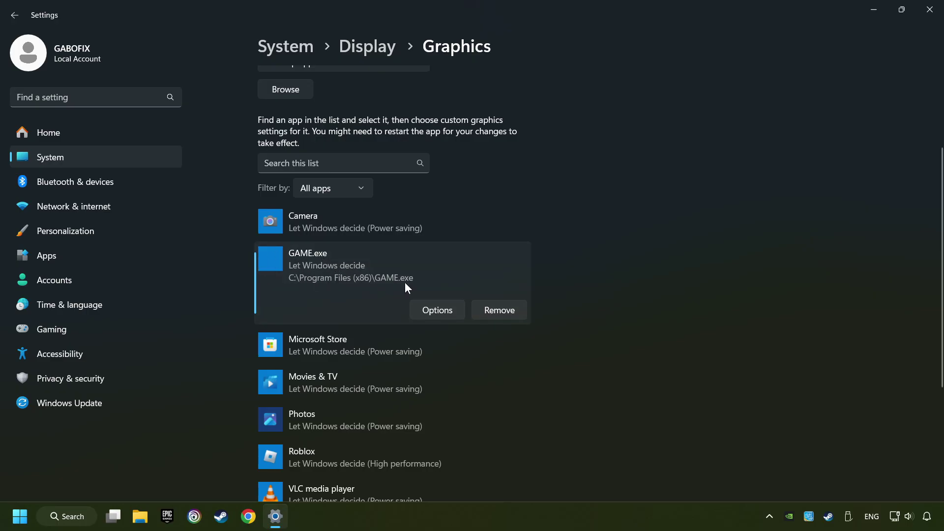
Step: Set GAME.exe to High performance (NVIDIA GeForce GTX 1050 Ti), save it, and close Settings
{"action": "left_click", "coordinate": [439, 310]}
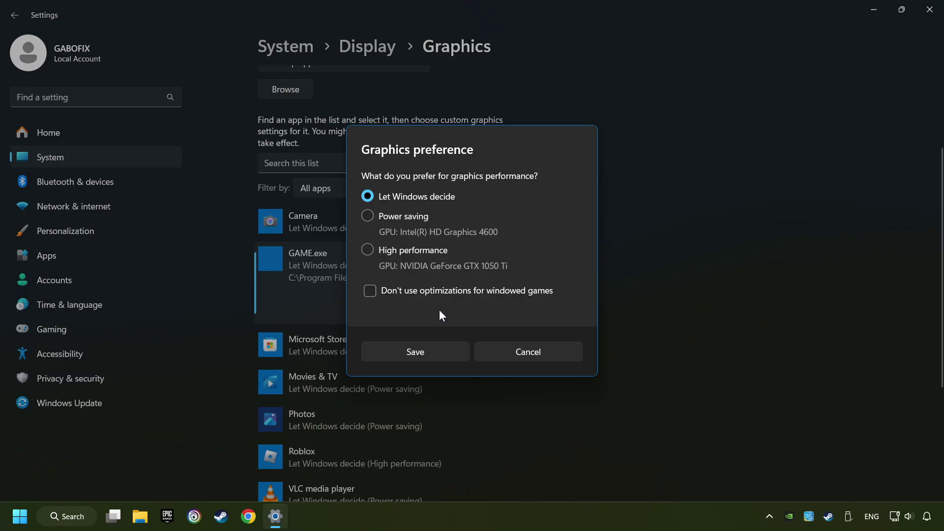
{"action": "left_click", "coordinate": [365, 251]}
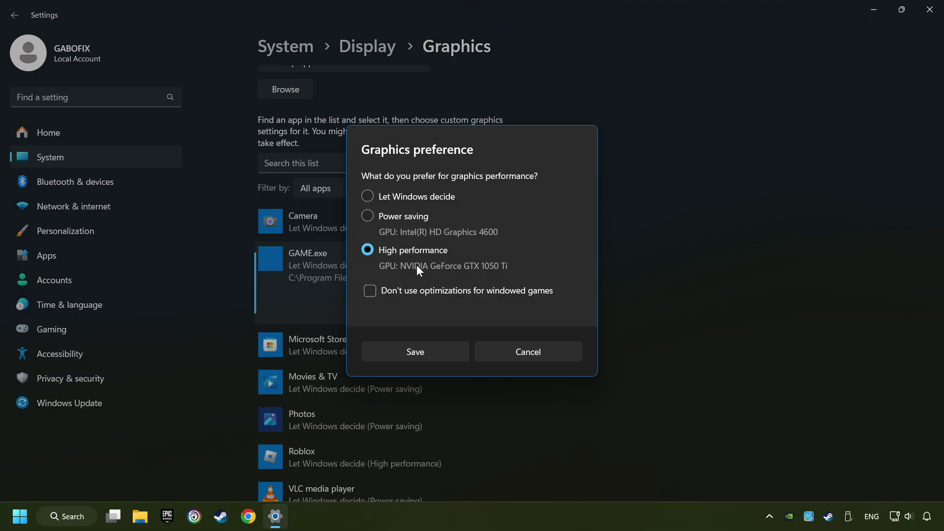
{"action": "left_click", "coordinate": [432, 352]}
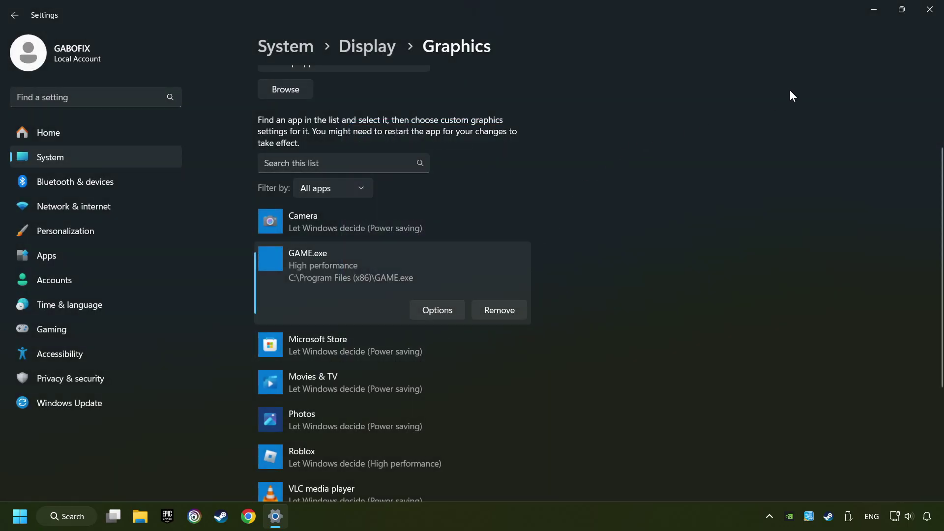
{"action": "left_click", "coordinate": [932, 12]}
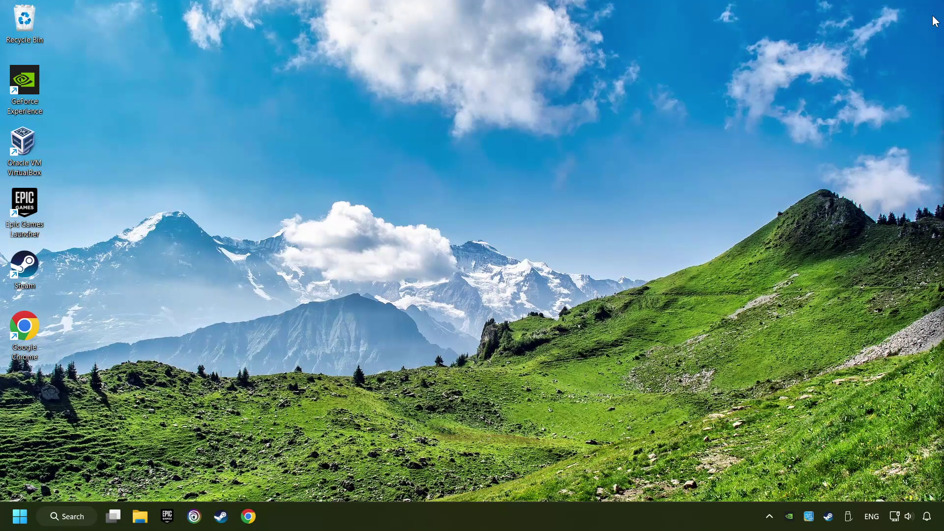
Step: Open Steam and bring up the actions menu for GAME under Library Favorites
{"action": "left_click", "coordinate": [222, 521]}
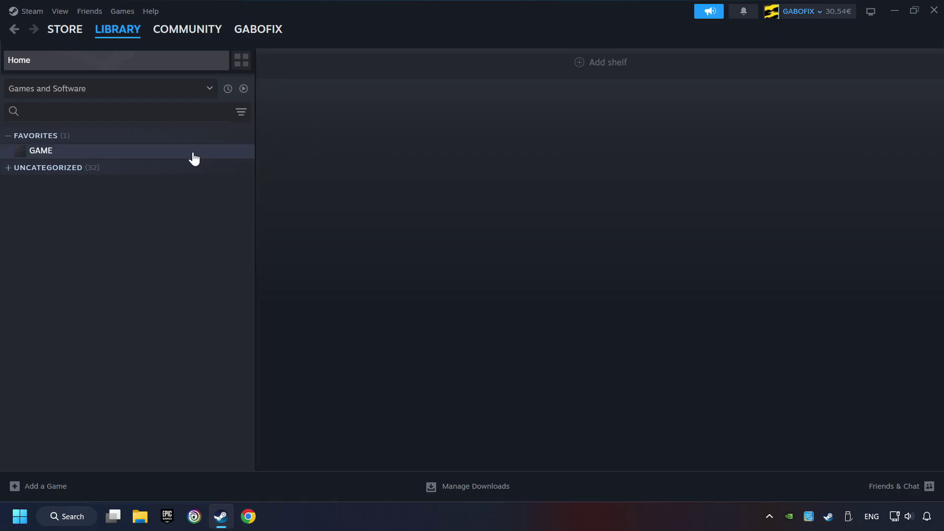
{"action": "right_click", "coordinate": [209, 158]}
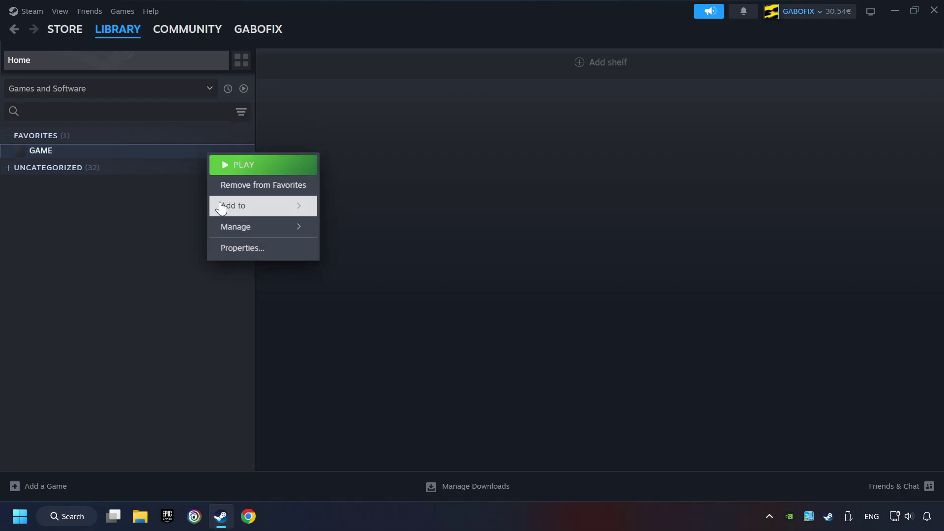
Step: Run Verify integrity of game files from GAME's Installed Files properties in Steam
{"action": "left_click", "coordinate": [290, 252]}
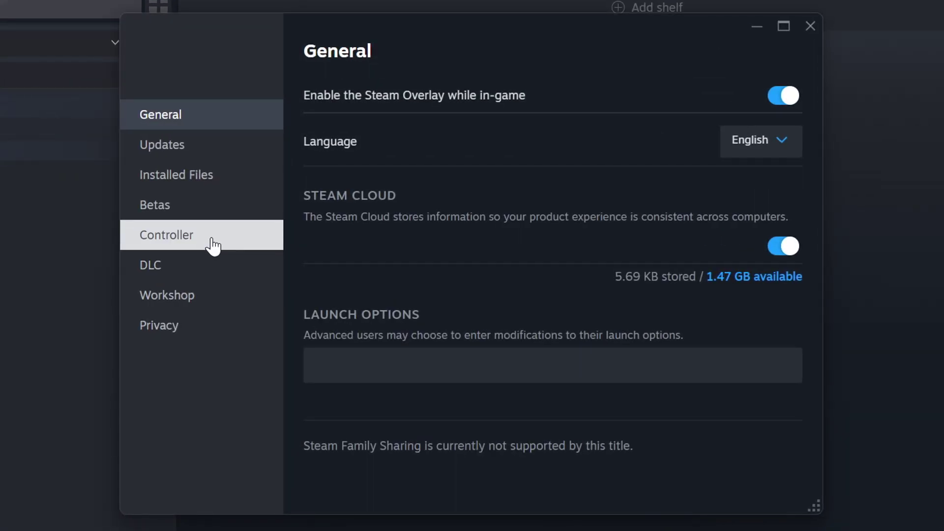
{"action": "left_click", "coordinate": [218, 183]}
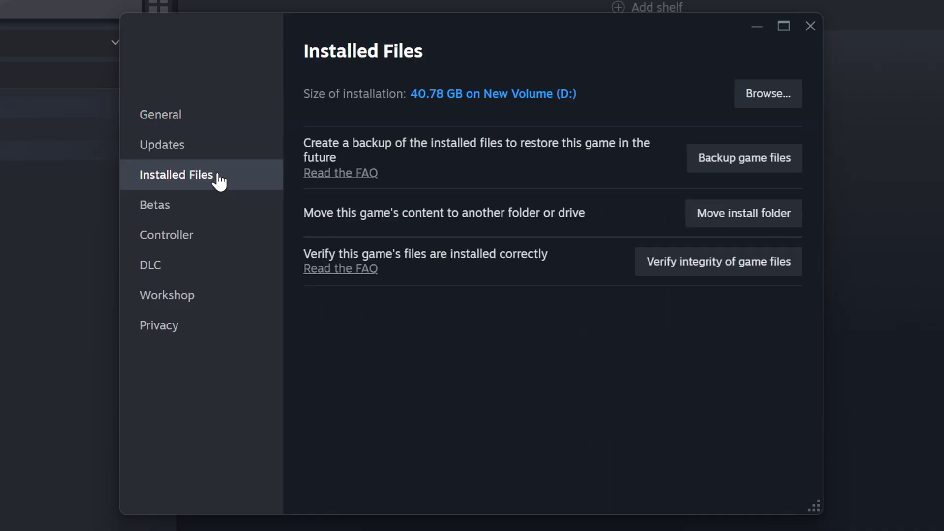
{"action": "left_click", "coordinate": [733, 272]}
Step: Browse to GAME's install folder and open the GAME shortcut's Properties dialog
{"action": "left_click", "coordinate": [776, 99]}
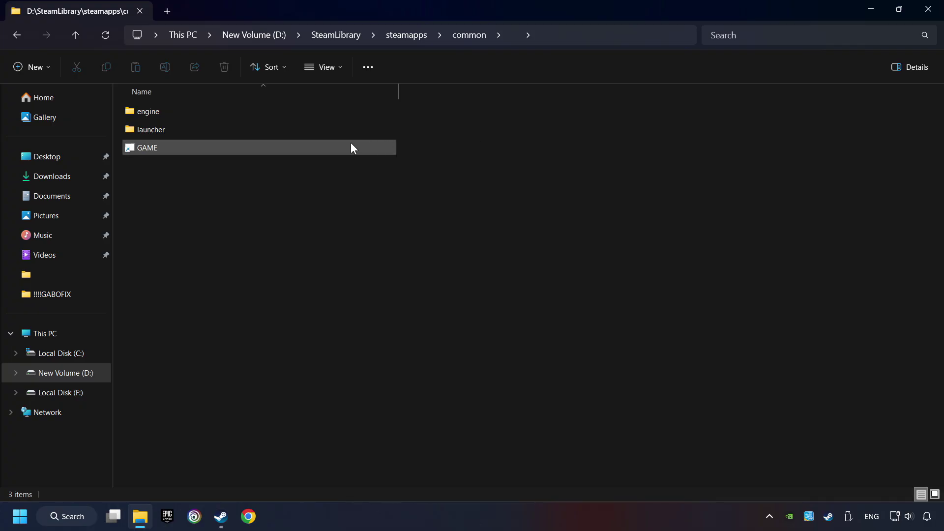
{"action": "left_click", "coordinate": [261, 148]}
{"action": "right_click", "coordinate": [301, 149]}
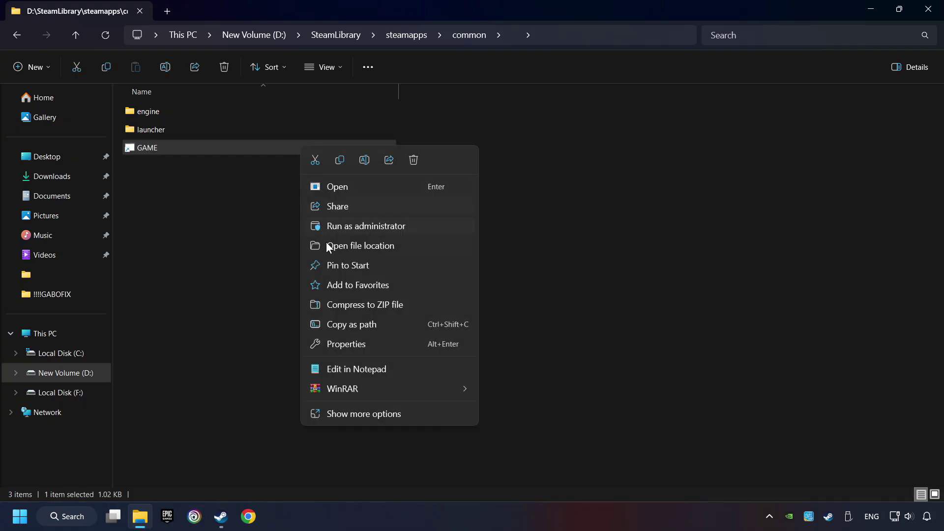
{"action": "left_click", "coordinate": [318, 345]}
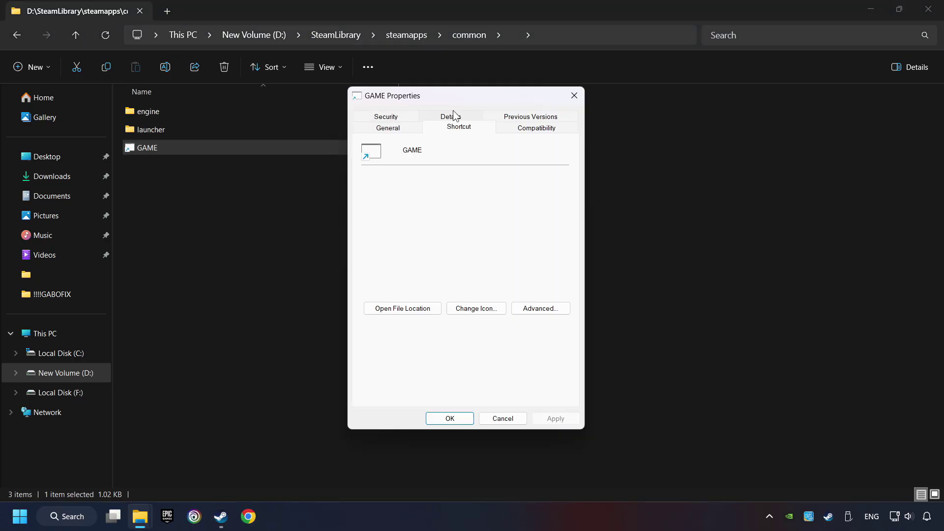
Step: Set GAME to Windows 8 compatibility, disable fullscreen optimizations, run as administrator, and apply
{"action": "left_click", "coordinate": [557, 128]}
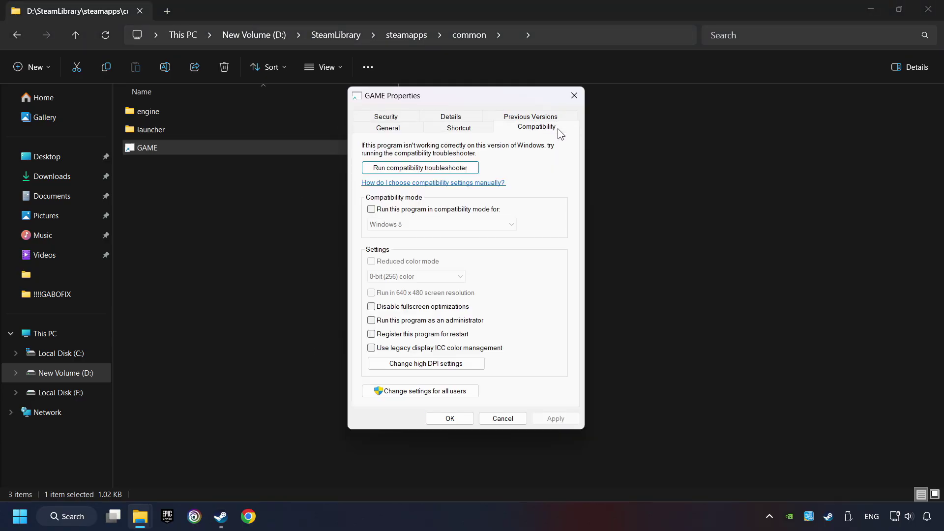
{"action": "left_click", "coordinate": [444, 210]}
{"action": "left_click", "coordinate": [446, 223]}
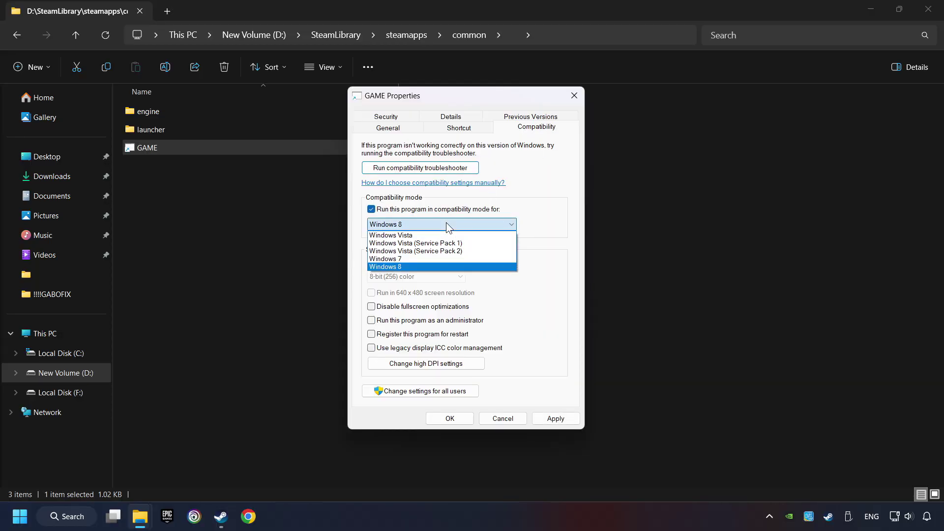
{"action": "left_click", "coordinate": [417, 266]}
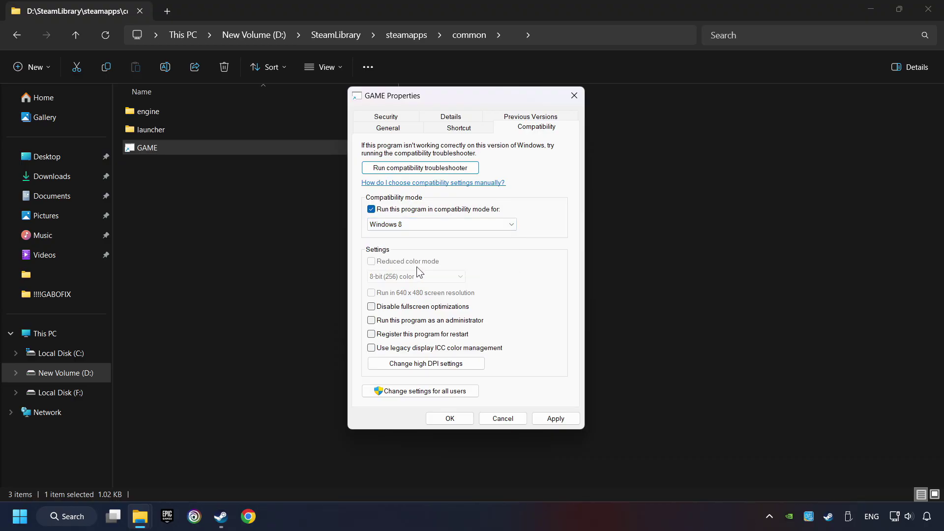
{"action": "left_click", "coordinate": [382, 304]}
{"action": "left_click", "coordinate": [372, 324]}
{"action": "left_click", "coordinate": [558, 419]}
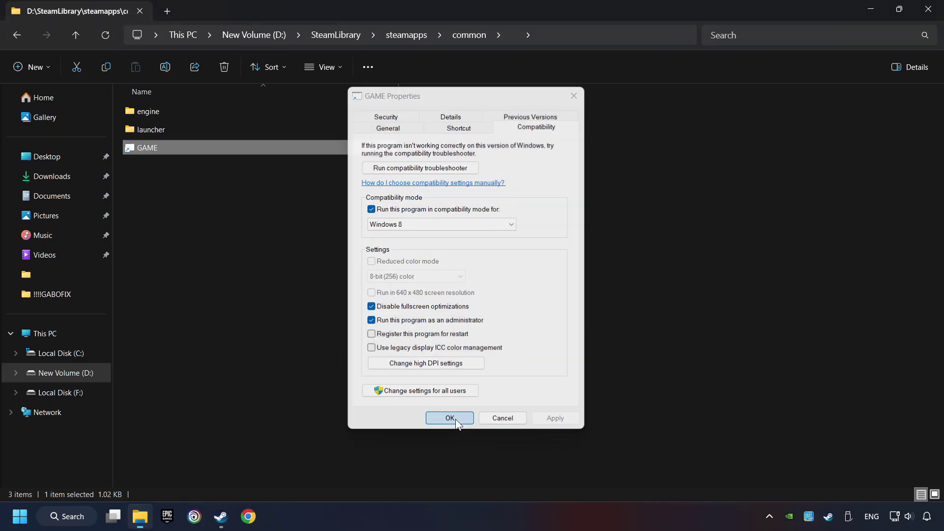
{"action": "left_click", "coordinate": [456, 420]}
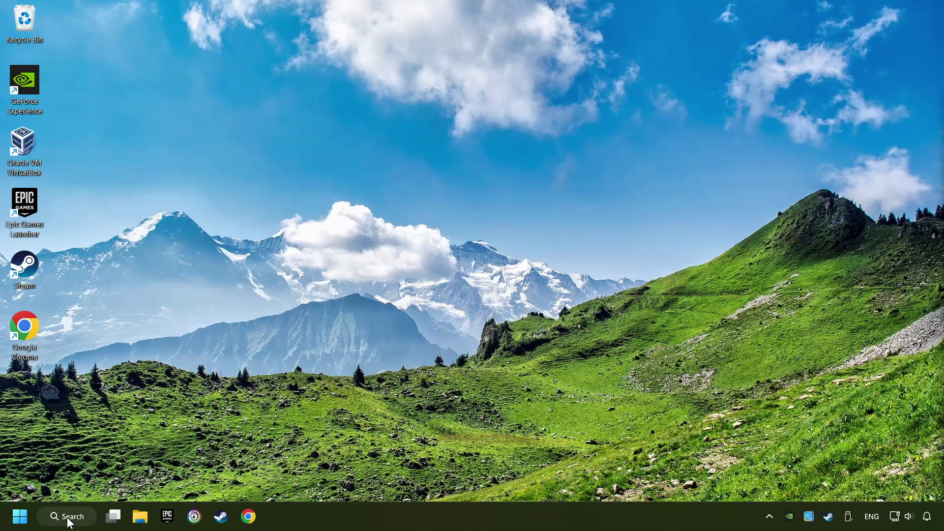
Step: Search 'updates' from the taskbar and open the Check for updates settings page
{"action": "left_click", "coordinate": [71, 518]}
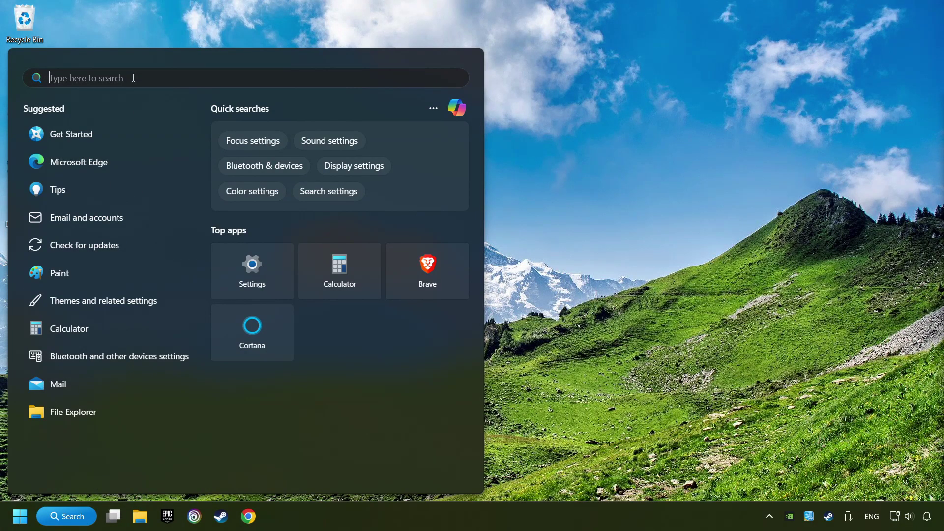
{"action": "type", "text": "updates"}
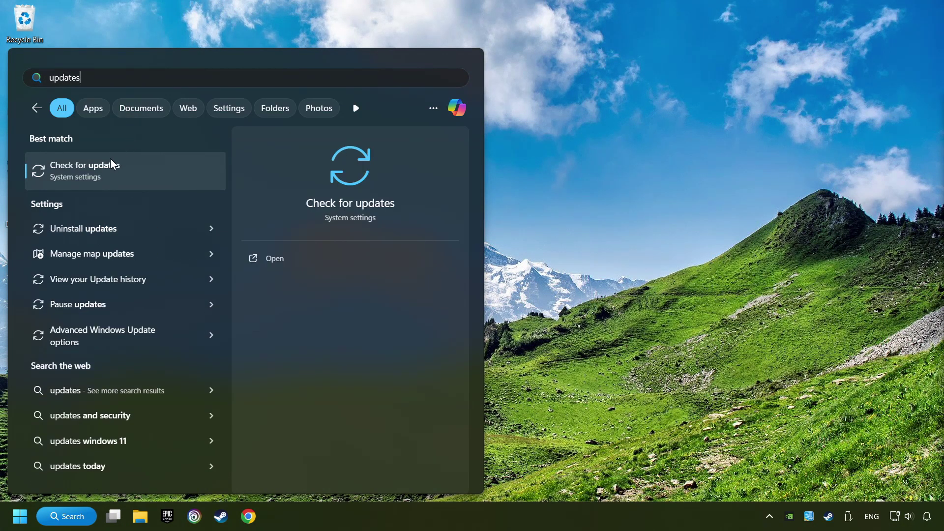
{"action": "left_click", "coordinate": [178, 172]}
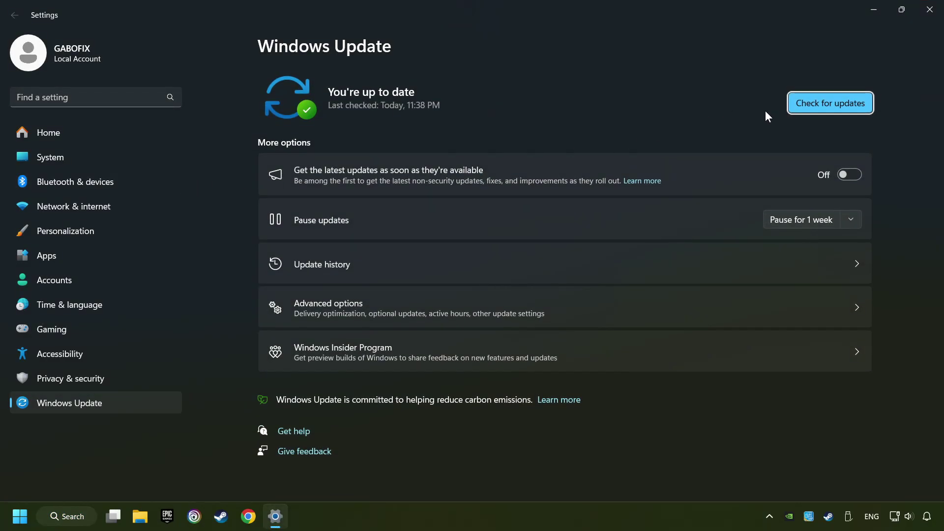
Step: Start a fresh Windows Update check for new updates
{"action": "left_click", "coordinate": [841, 108]}
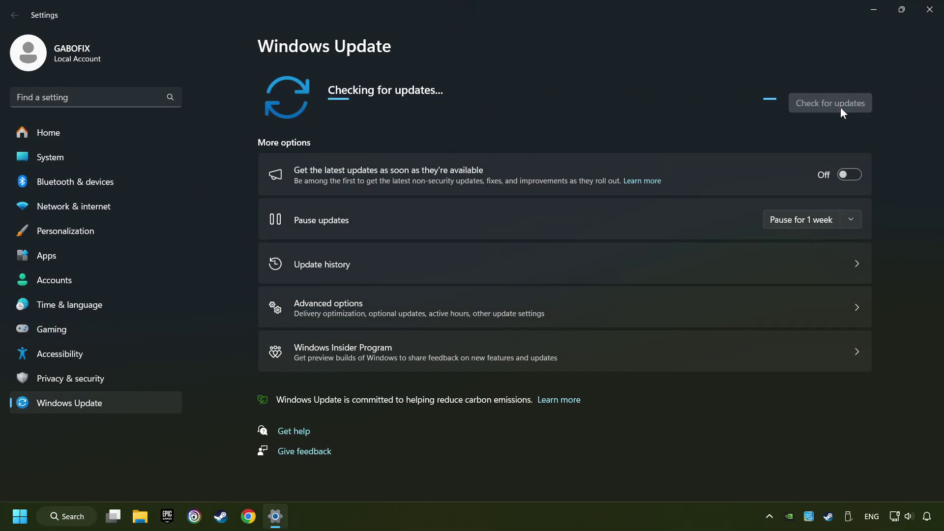